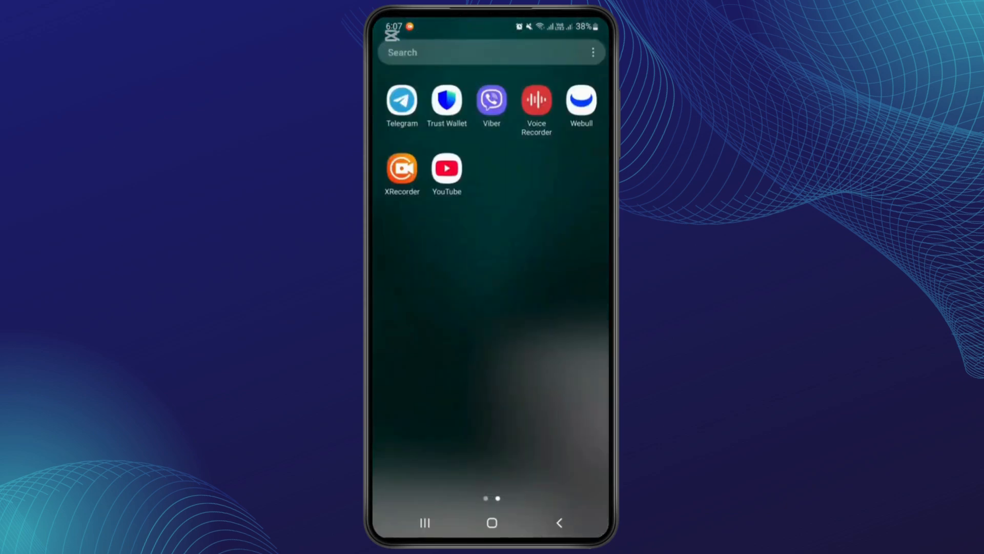
Step: Launch Telegram and reach Settings through the side navigation menu
left_click(402, 100)
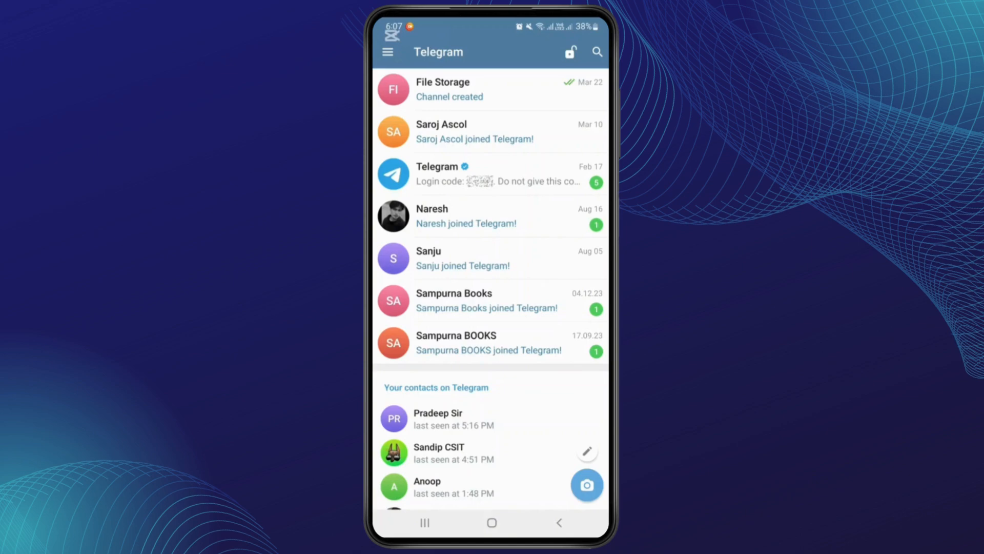
left_click(388, 51)
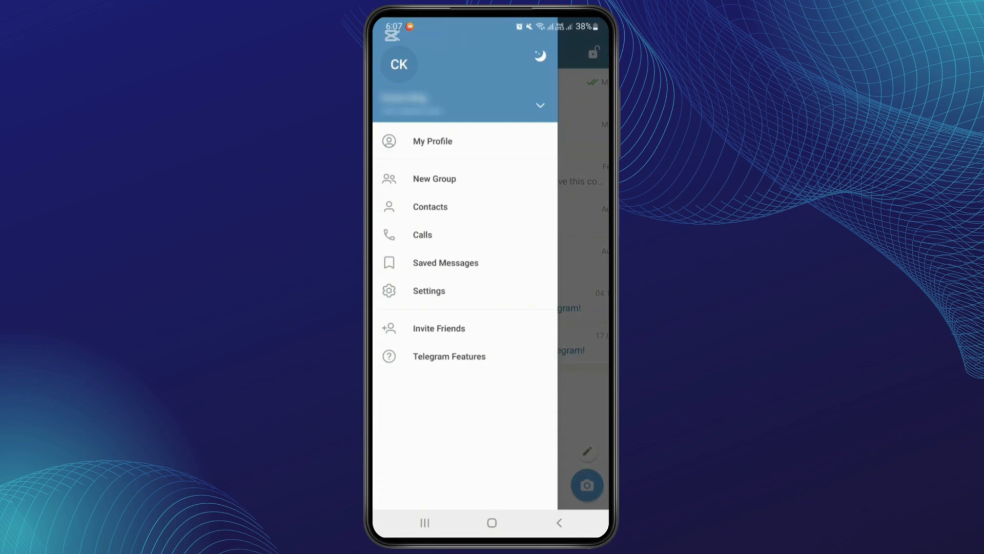
left_click(429, 291)
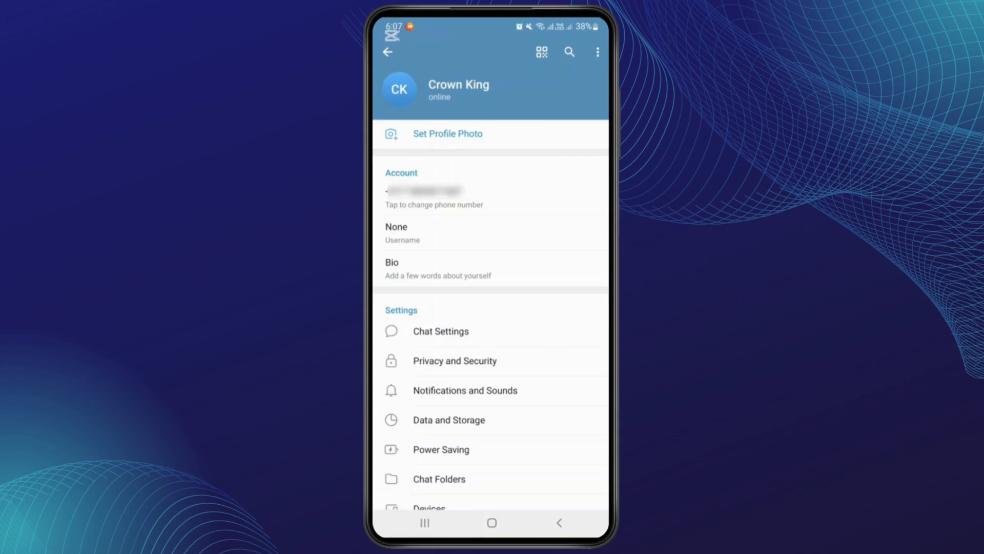
Step: Go into Chat Settings and then Stickers and Emoji
left_click(440, 331)
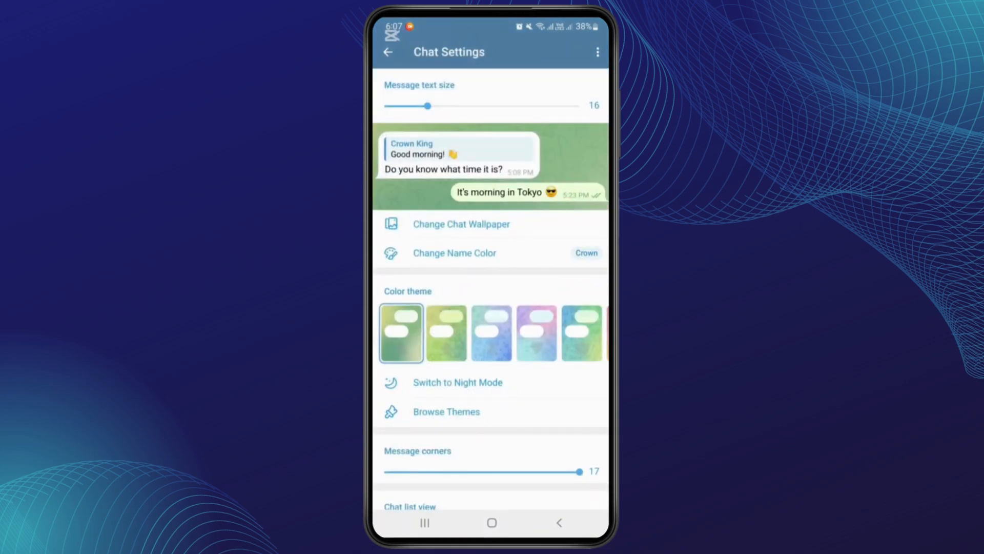
scroll(491, 308, "down", 5)
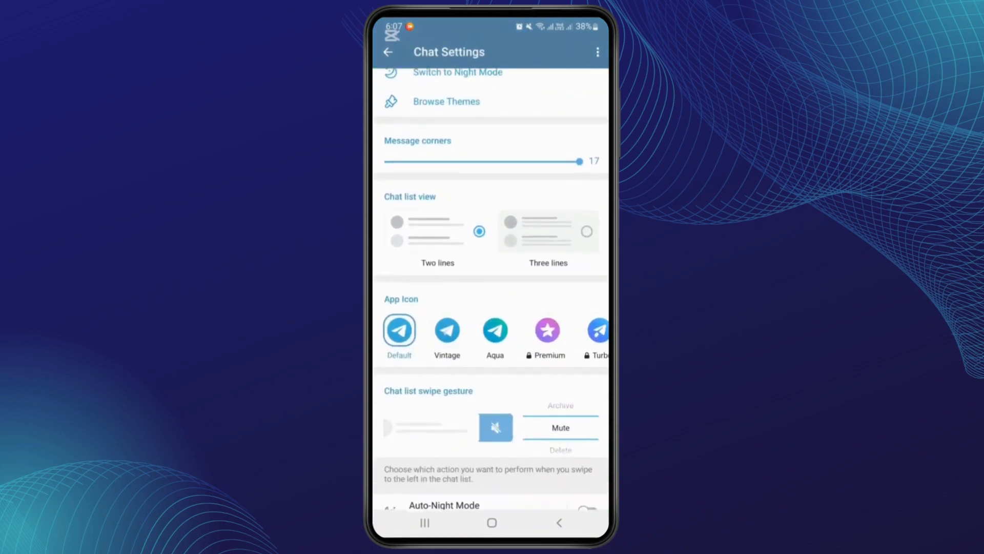
scroll(491, 308, "down", 5)
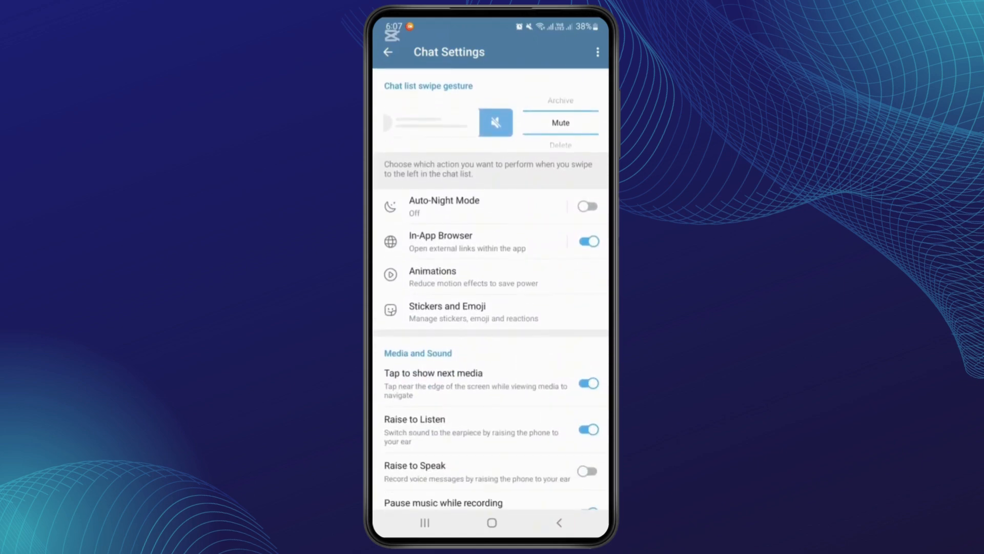
left_click(477, 312)
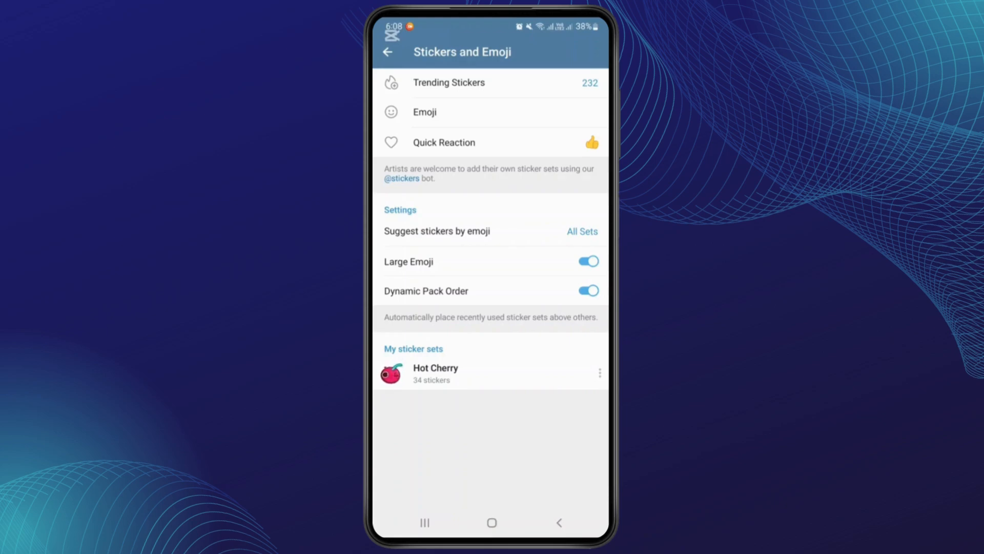
Step: Enter the Emoji page showing trending packs such as Duck Emoji
left_click(476, 113)
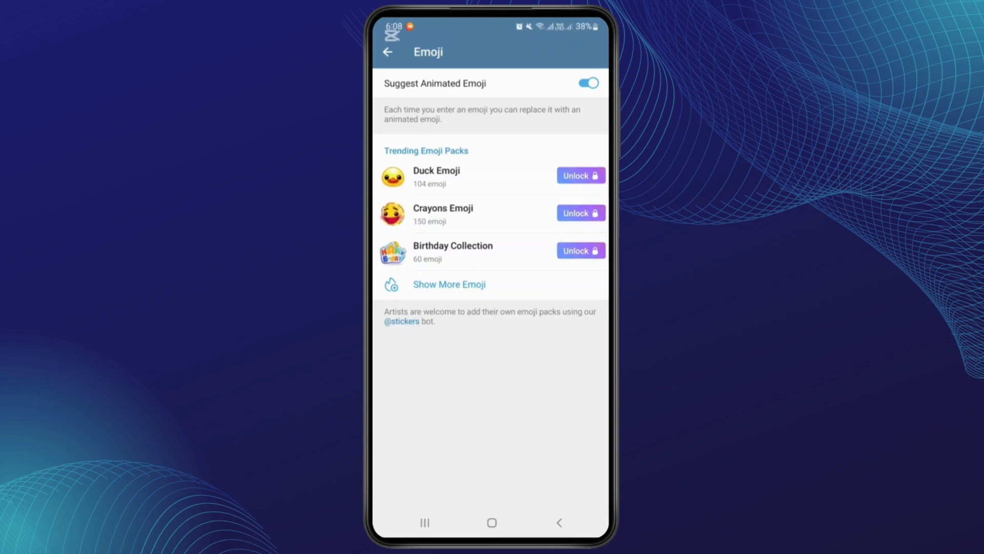
left_click(469, 178)
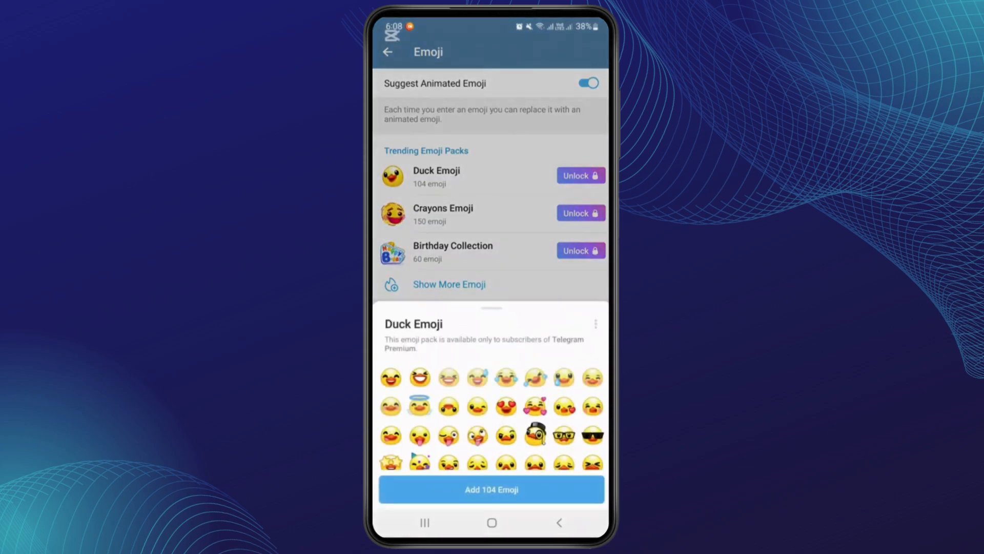
left_click_drag(492, 385, 492, 155)
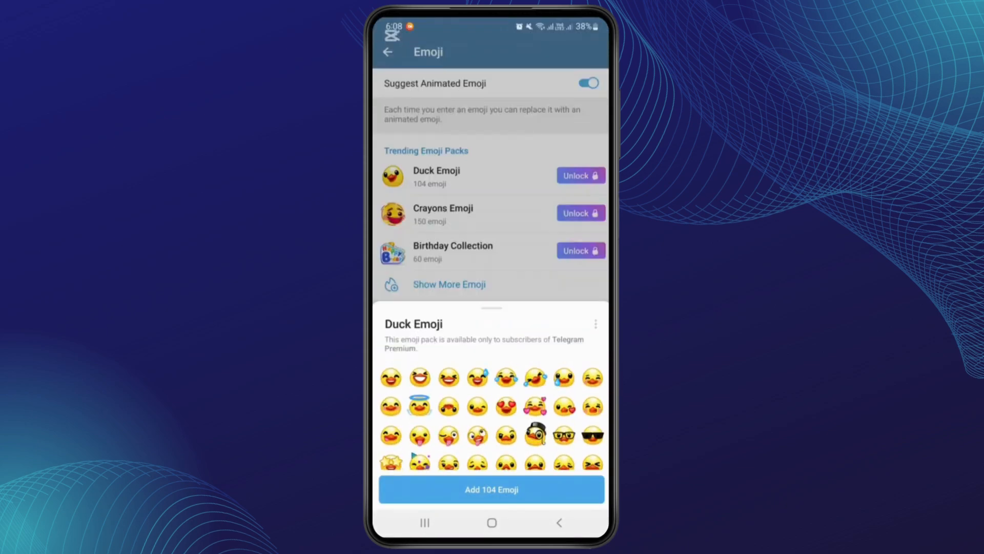
left_click(492, 116)
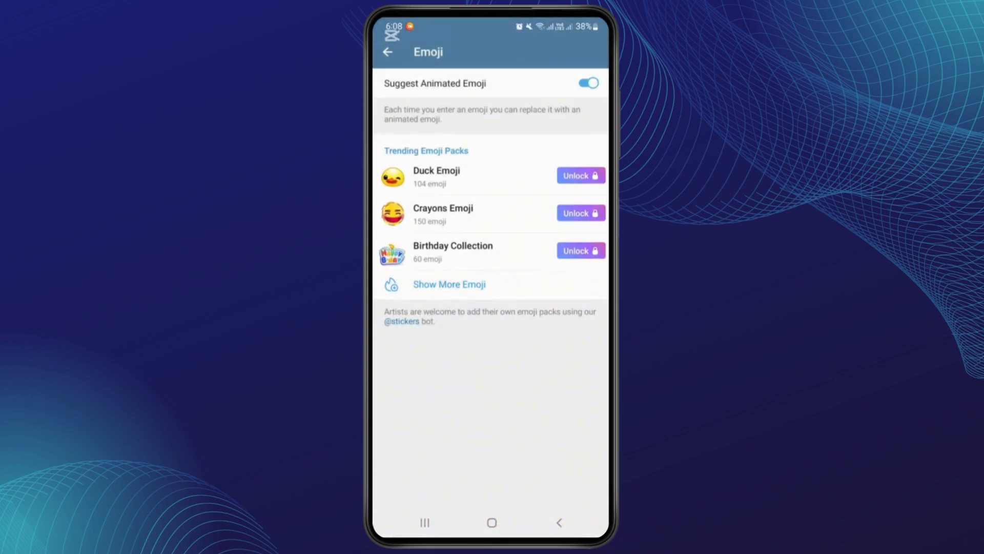
Step: Unlock a trending emoji pack to reveal the $5.00/month Premium offer
left_click(580, 175)
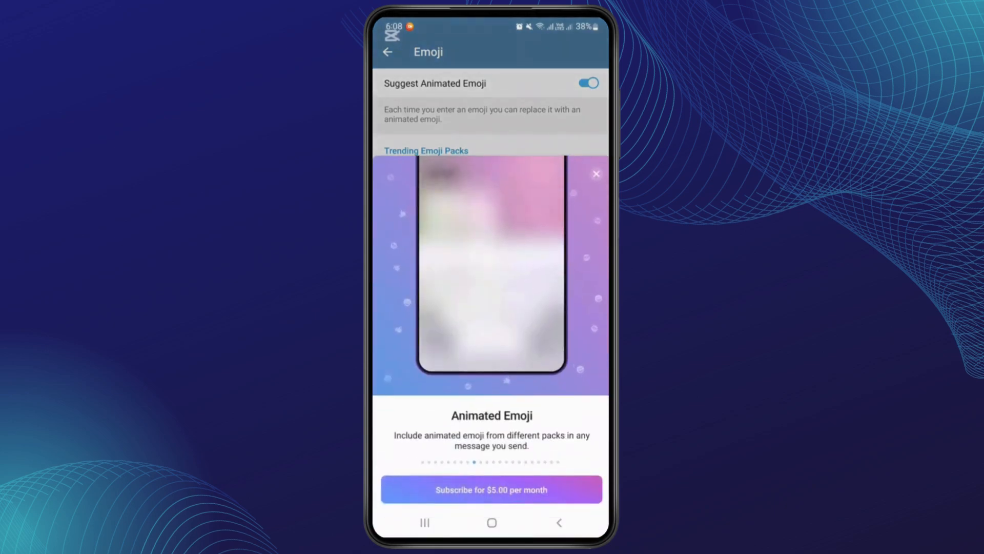